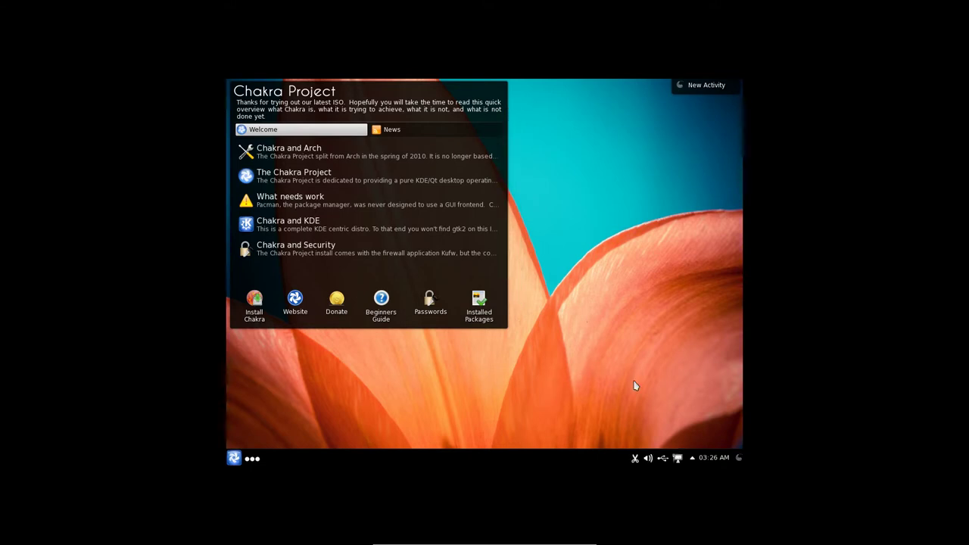
left_click(693, 458)
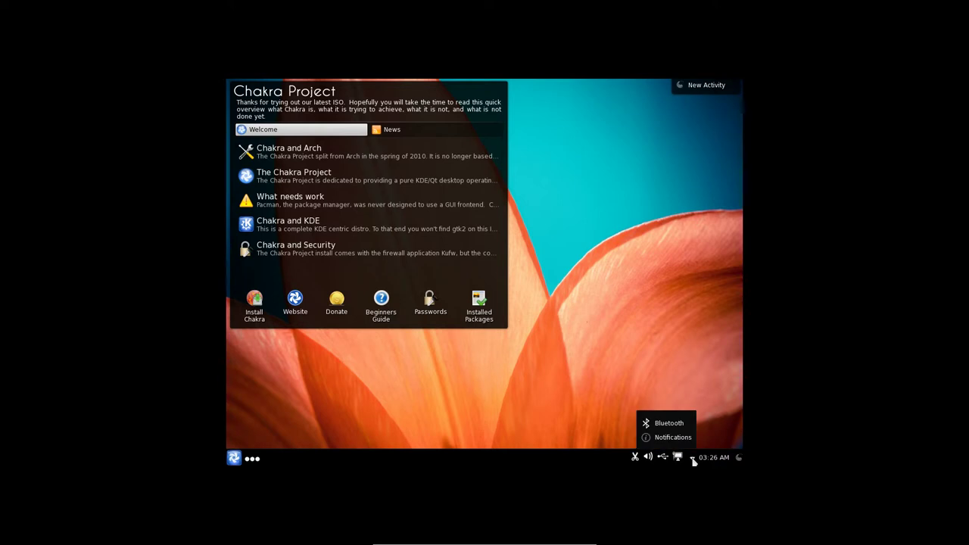
left_click(694, 459)
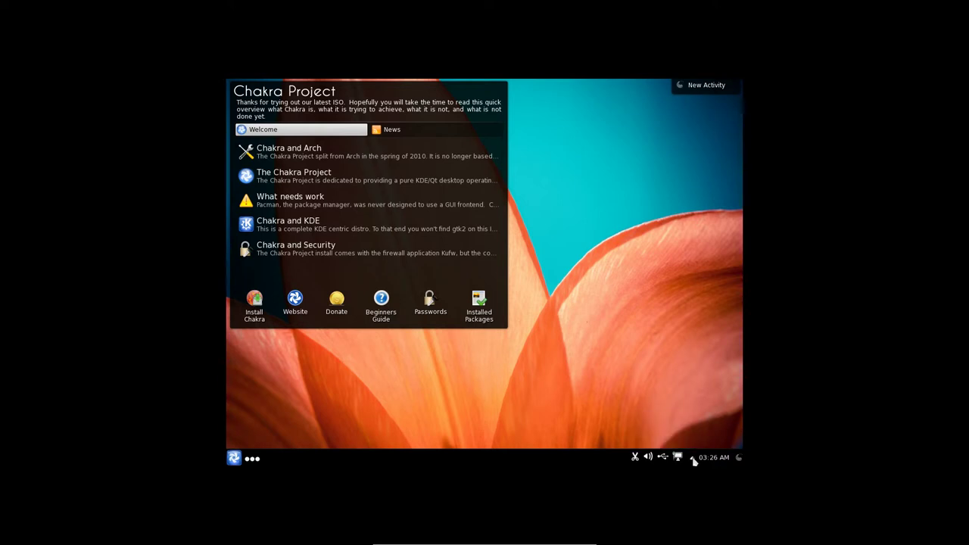
- Launch the Chakra installer and continue past its welcome page to the release notes
left_click(234, 459)
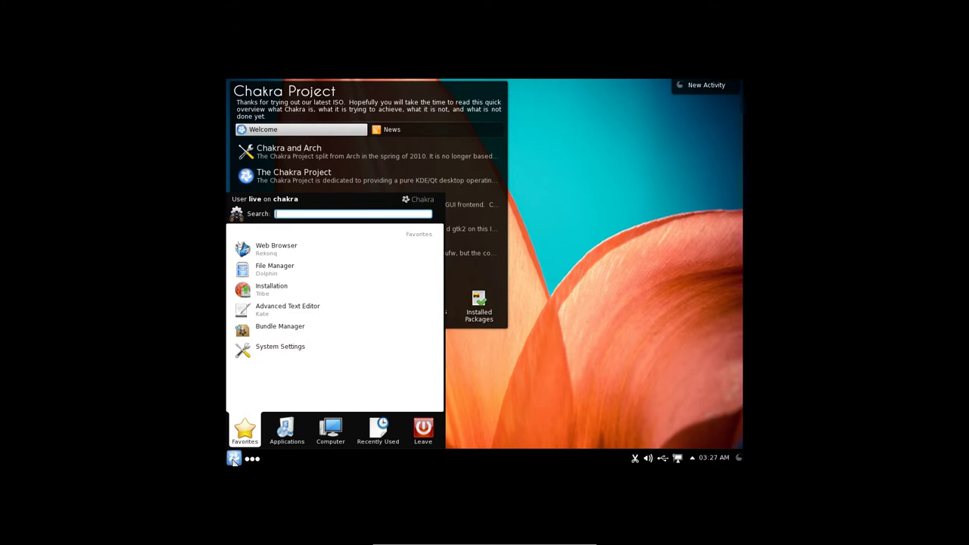
left_click(234, 460)
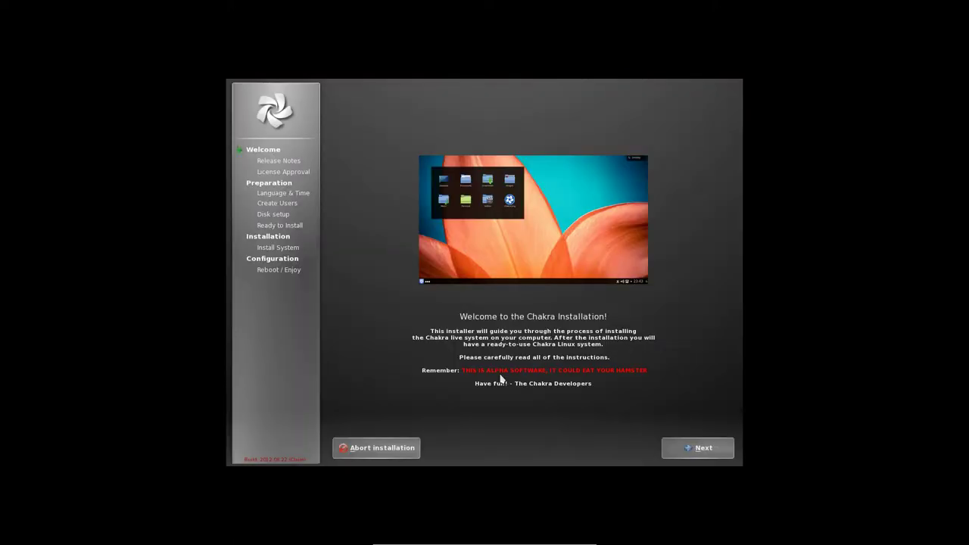
left_click(698, 448)
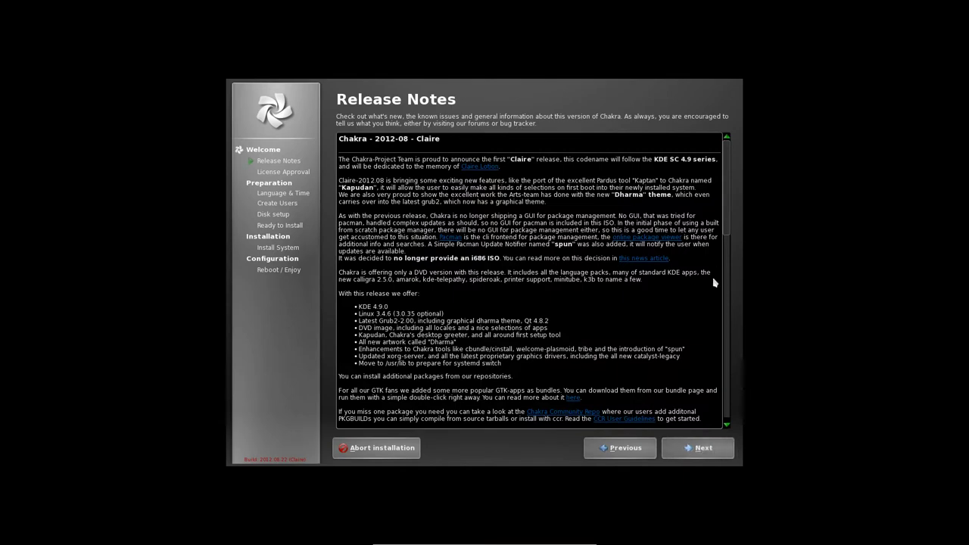
- Review the release notes down to the system requirements and continue through license approval to the language and time settings
left_click_drag(727, 199, 724, 397)
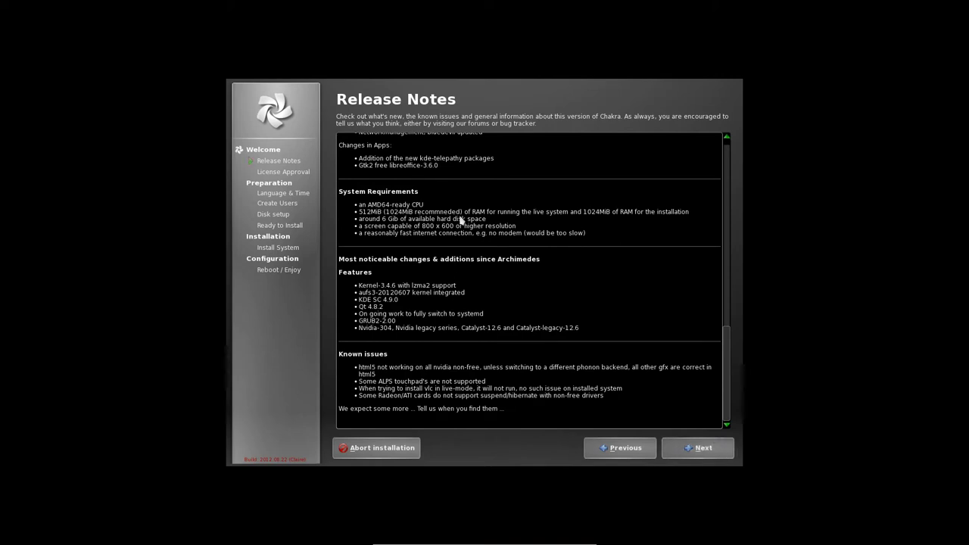
left_click_drag(595, 236, 337, 193)
left_click(693, 452)
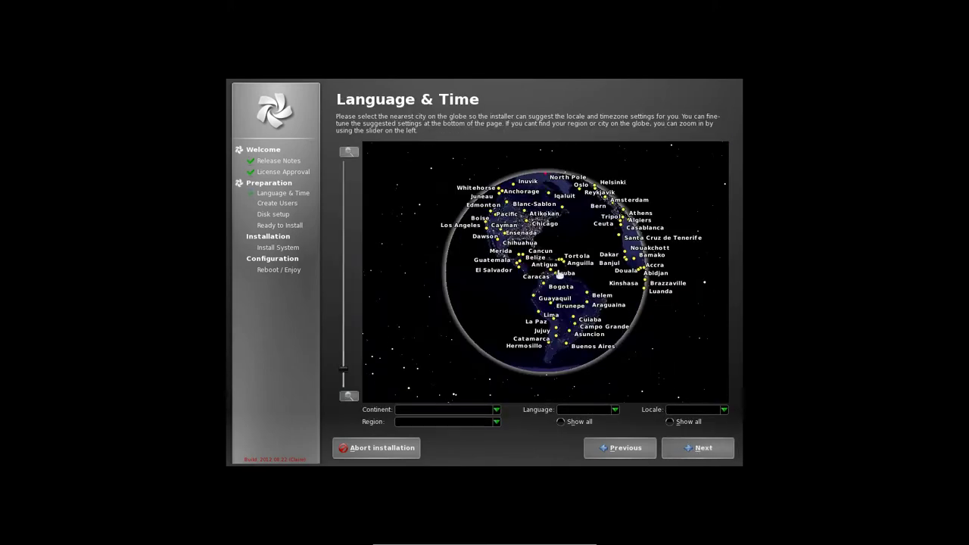
- Choose London, Europe as the nearest city on the installer's globe
mouse_move(559, 271)
left_mouse_down()
mouse_move(470, 286)
mouse_move(544, 222)
mouse_move(547, 256)
left_mouse_up()
left_click_drag(344, 369, 342, 251)
left_click_drag(568, 241, 557, 279)
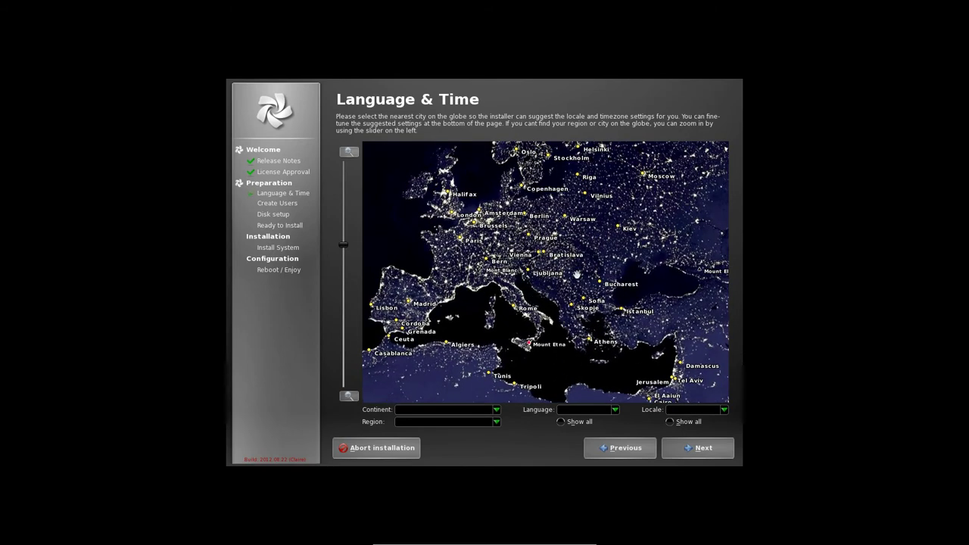
left_click(453, 217)
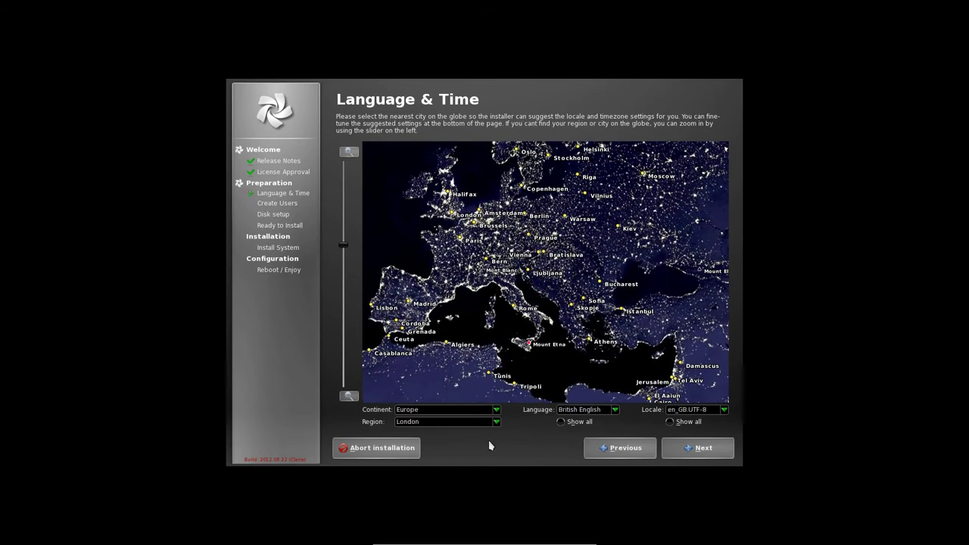
- Set the language to American English and the locale to en_US.UTF-8 from the full lists, and continue to user creation
left_click(562, 422)
left_click(616, 411)
left_click(582, 338)
left_click(670, 422)
left_click(724, 410)
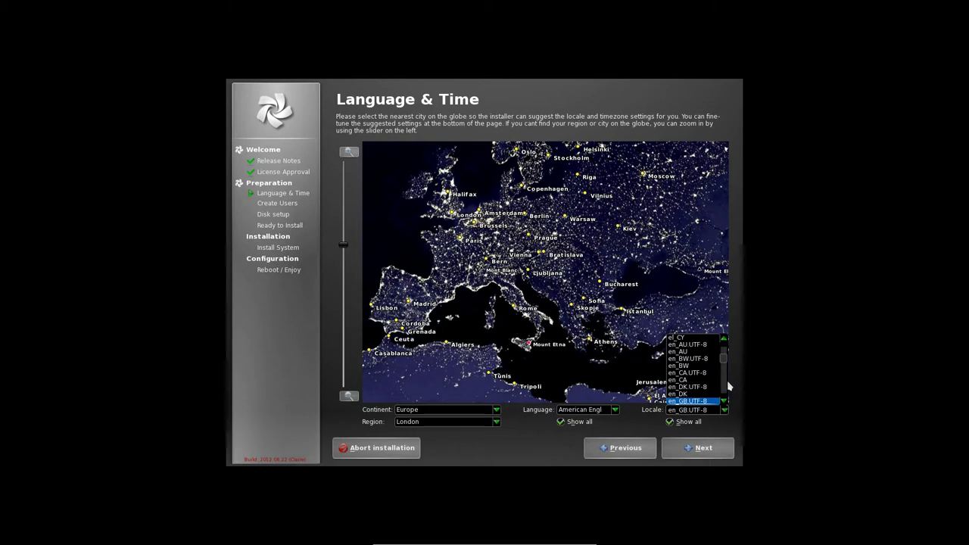
left_click_drag(726, 366, 726, 374)
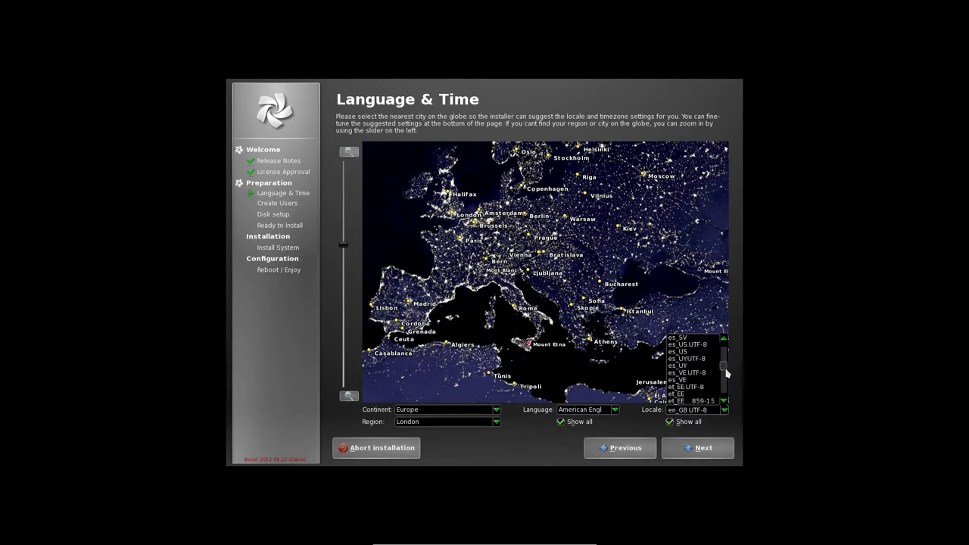
scroll(727, 372, "up", 5)
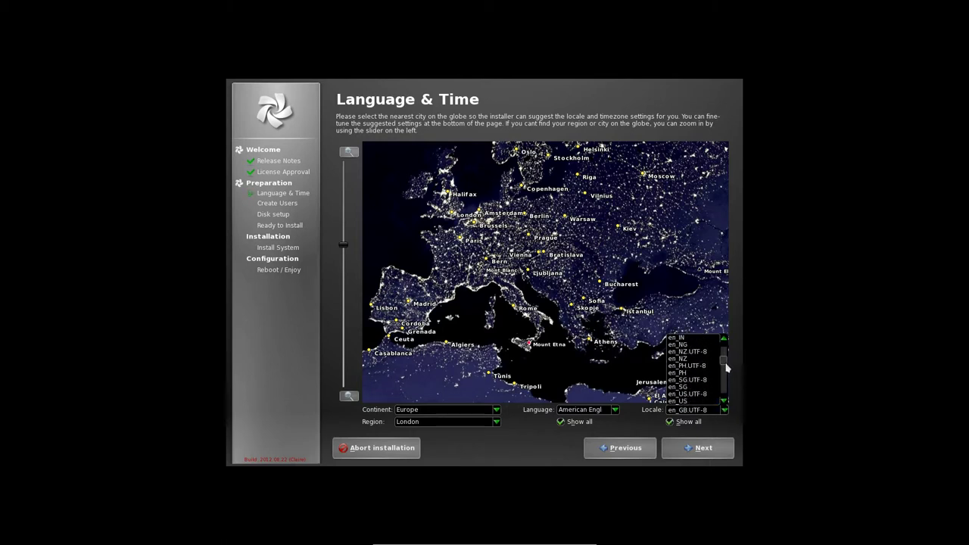
left_click(710, 394)
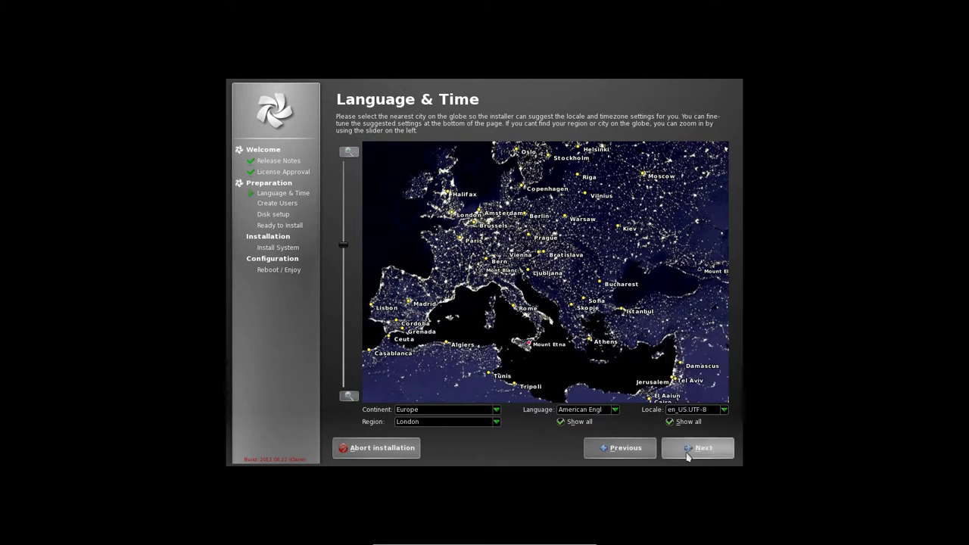
left_click(695, 448)
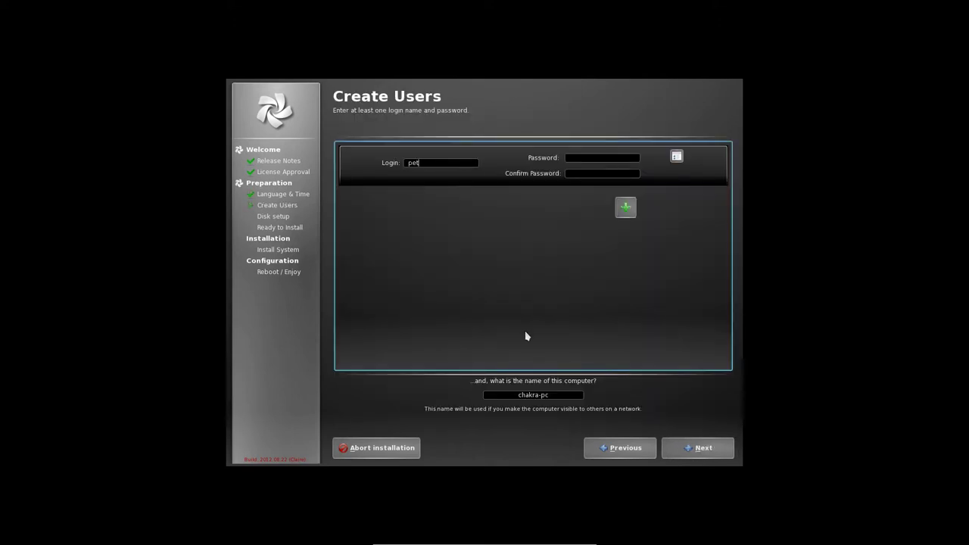
- Enter the user's login name, enter and confirm the account password, and continue to disk setup with the computer name chakra-pc
type("**********")
key("Tab")
type("*********")
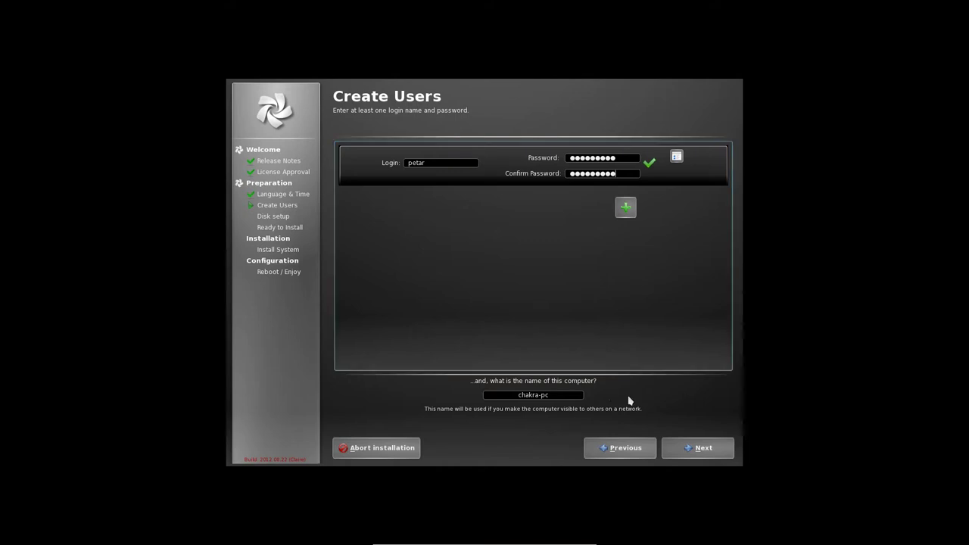
left_click(688, 454)
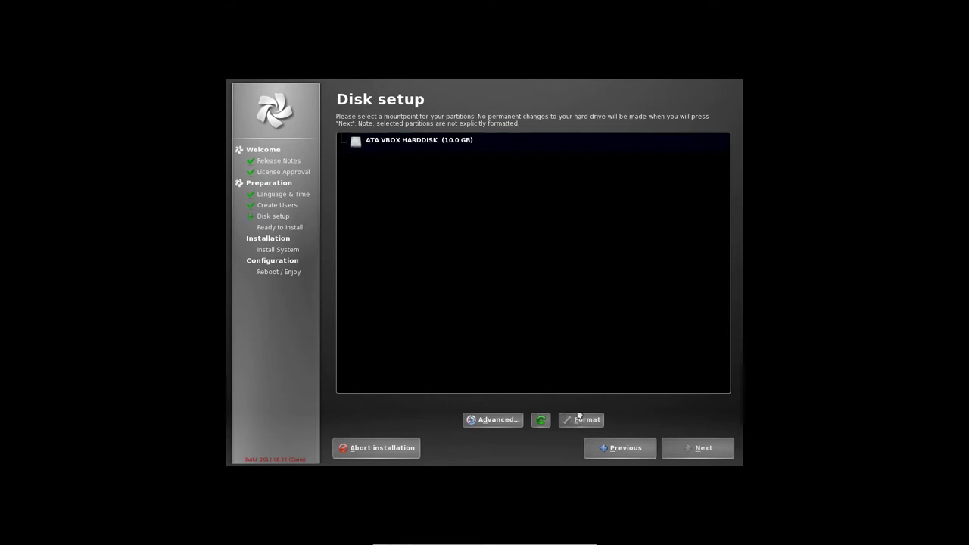
- Open the advanced partitioning tool for the ATA VBOX HARDDISK and select the /dev/sda device in it
left_click(378, 146)
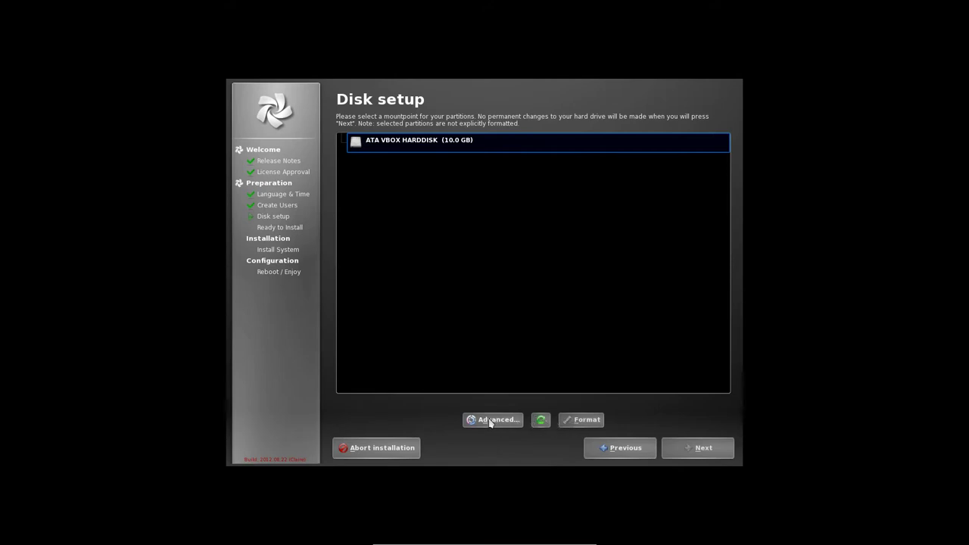
mouse_move(539, 543)
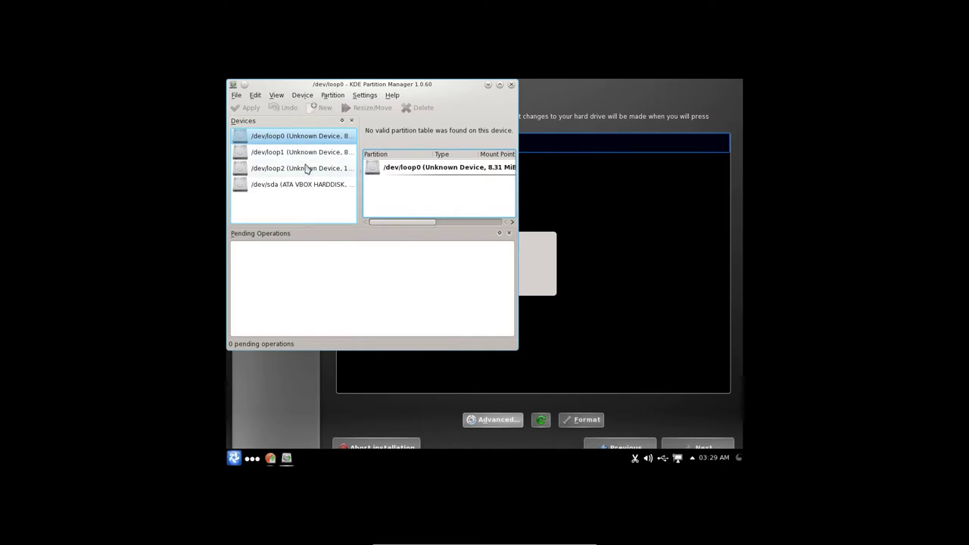
left_click(301, 188)
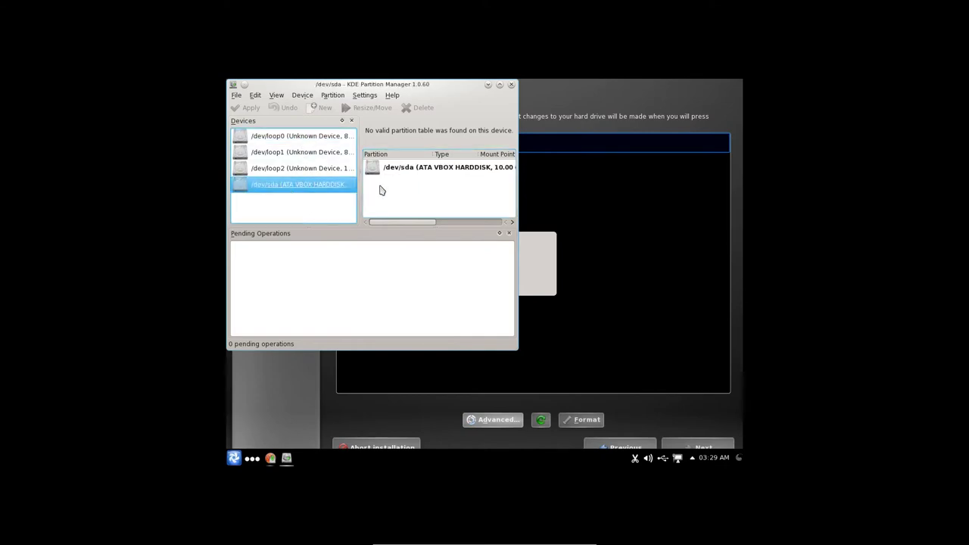
right_click(309, 189)
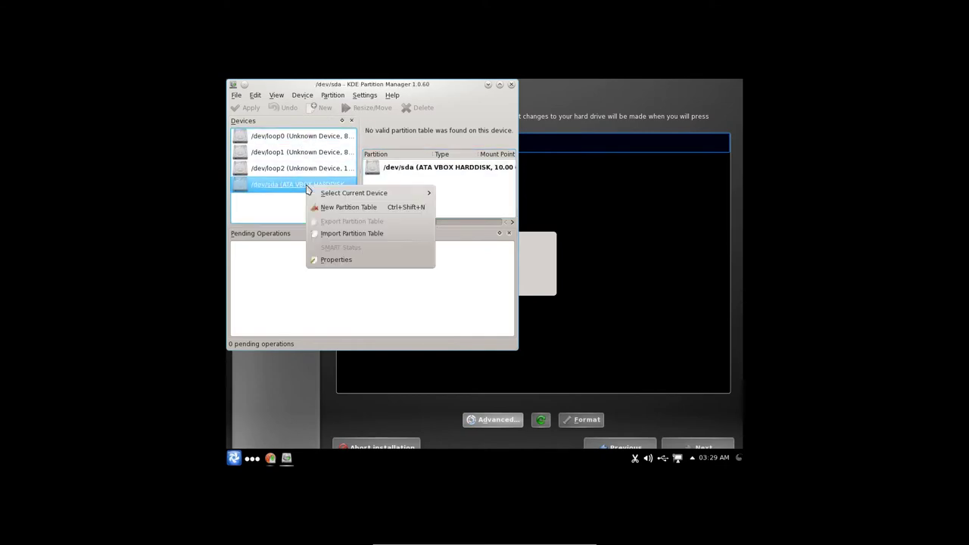
mouse_move(342, 199)
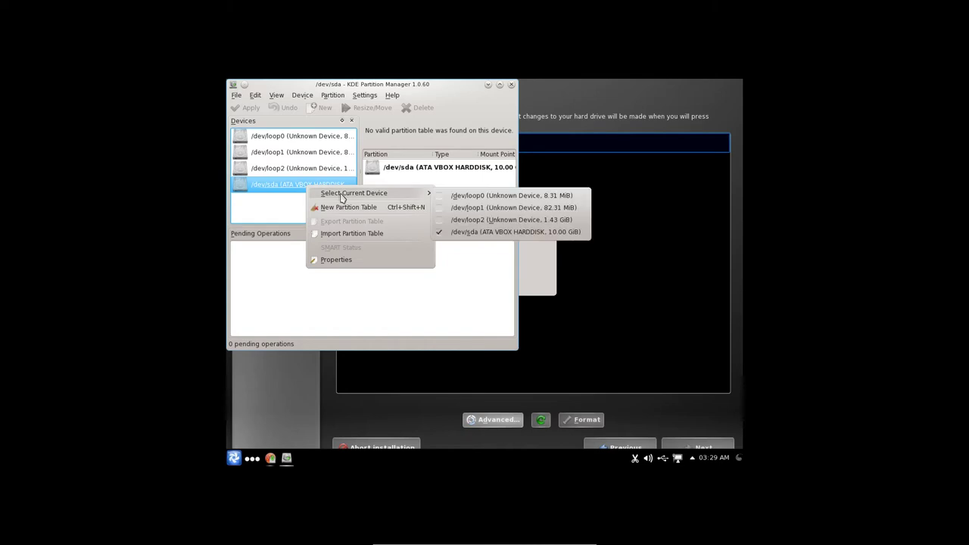
left_click(339, 237)
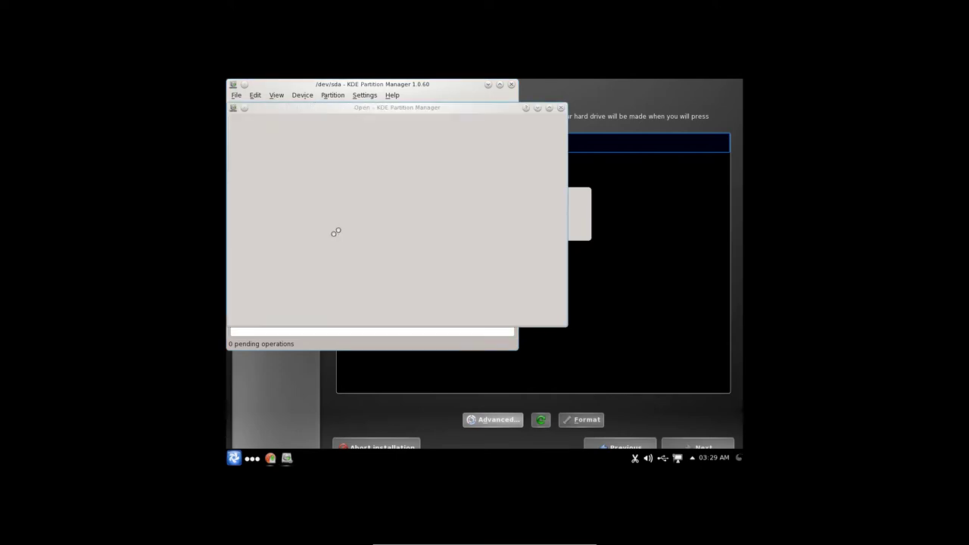
left_click(544, 312)
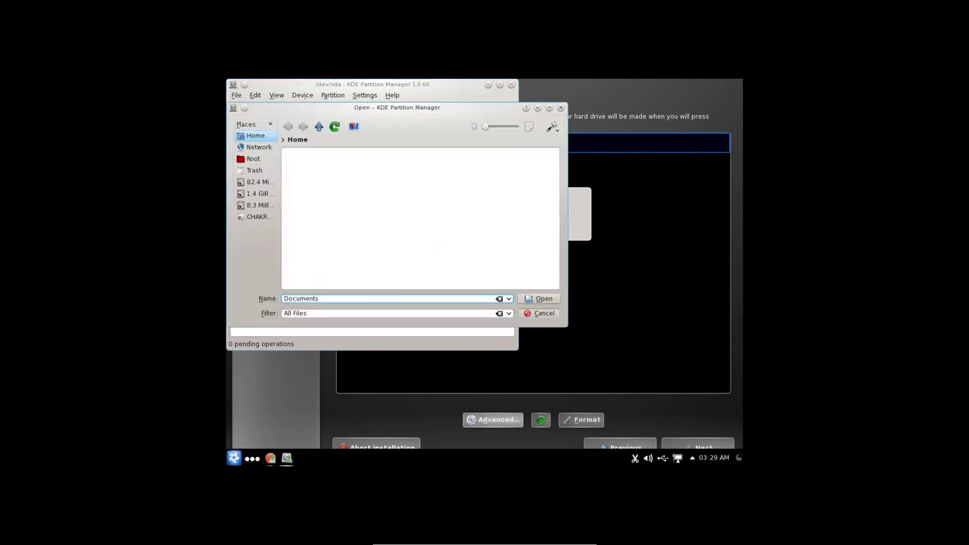
- Create a new MS-Dos partition table on /dev/sda
left_click(364, 95)
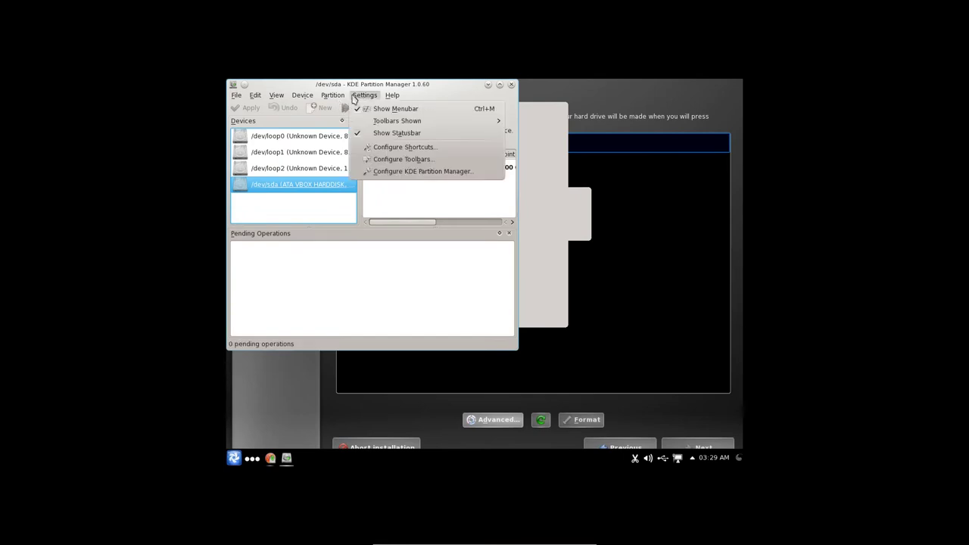
mouse_move(305, 98)
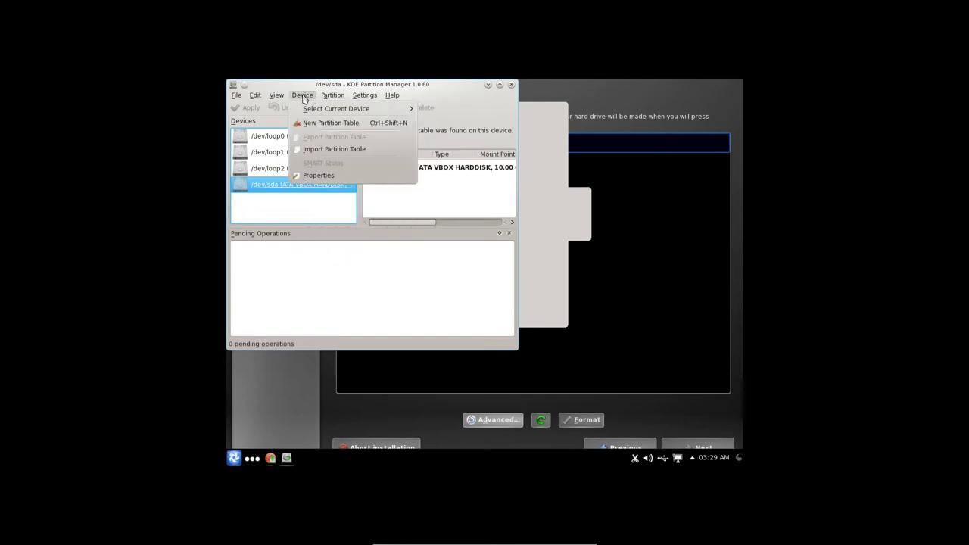
left_click(331, 123)
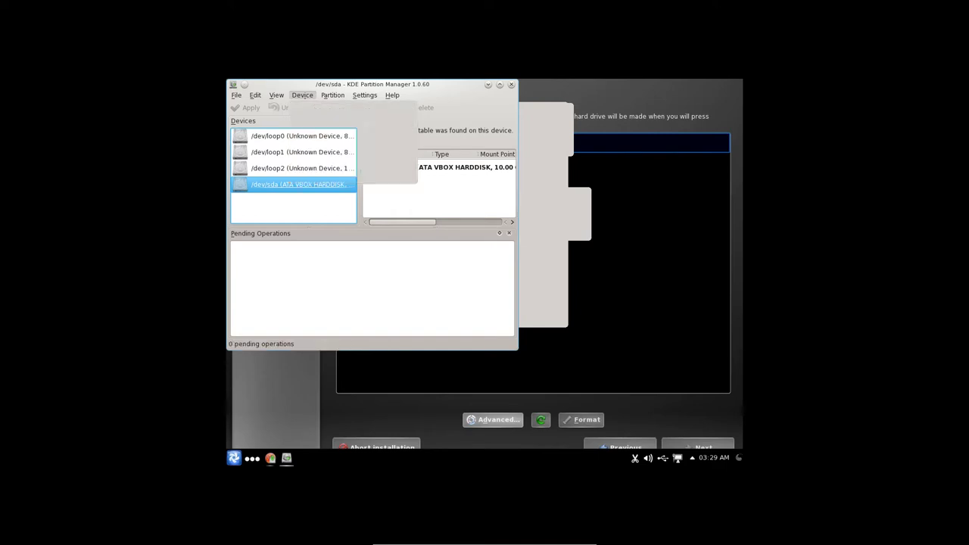
left_click(293, 208)
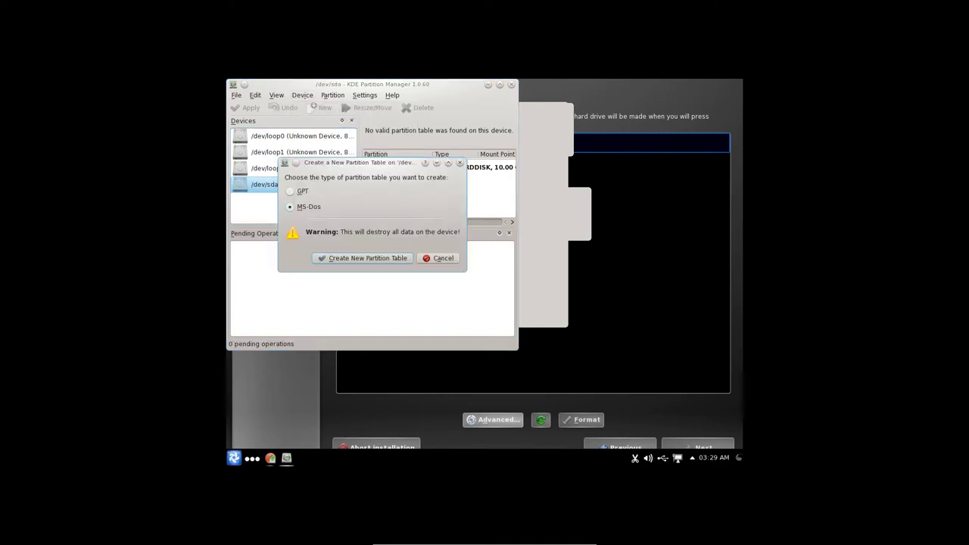
left_click(362, 259)
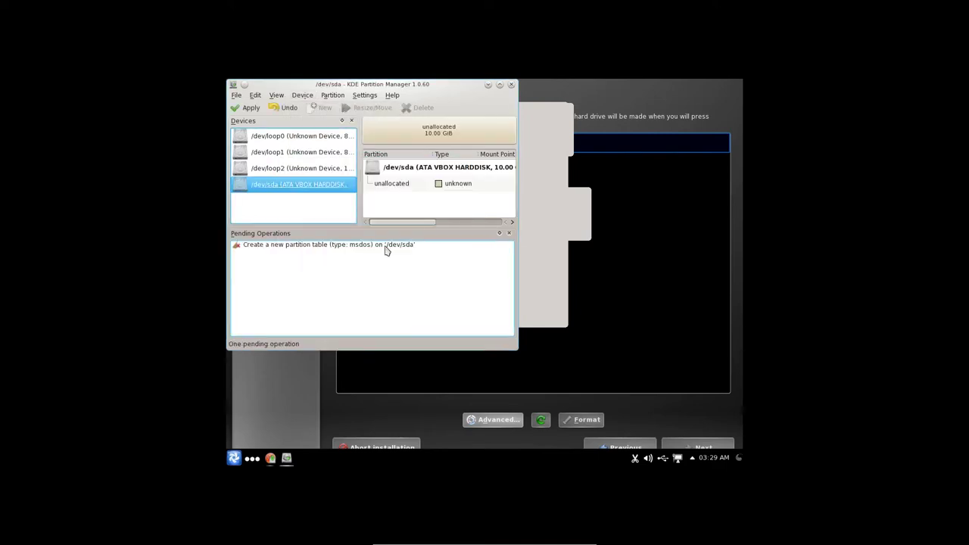
- Add a primary ext4 partition labelled chakra that fills all of the unallocated space on /dev/sda
right_click(401, 188)
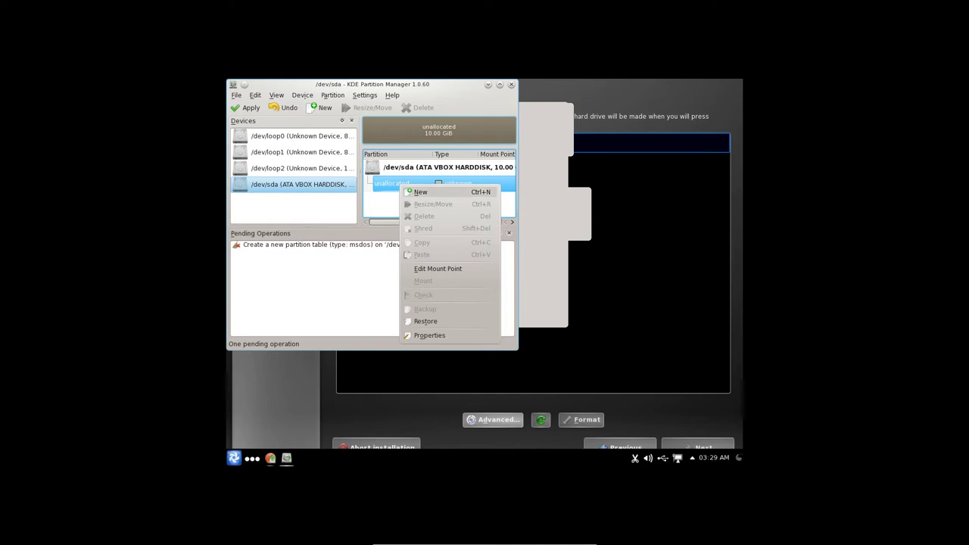
left_click(420, 192)
left_click(393, 201)
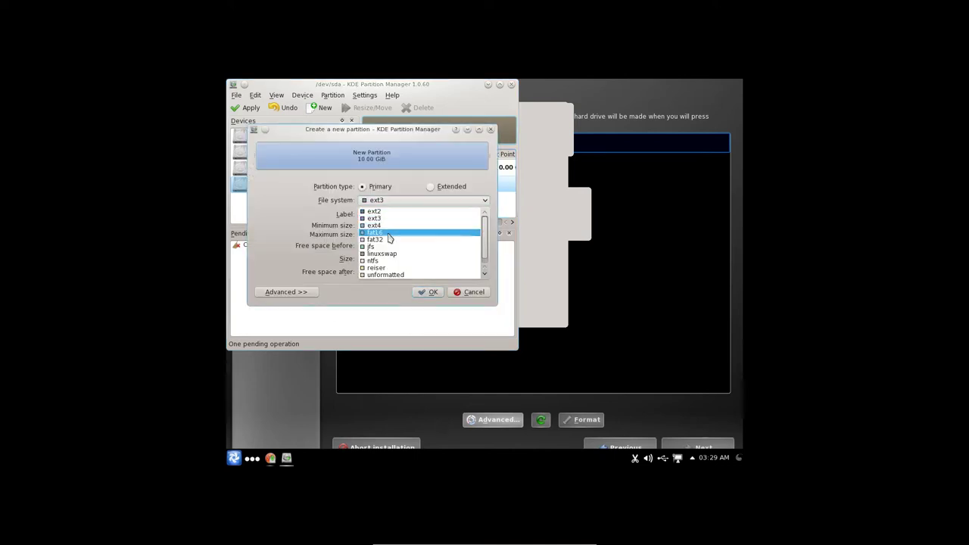
left_click(388, 229)
left_click(425, 215)
type("chakra")
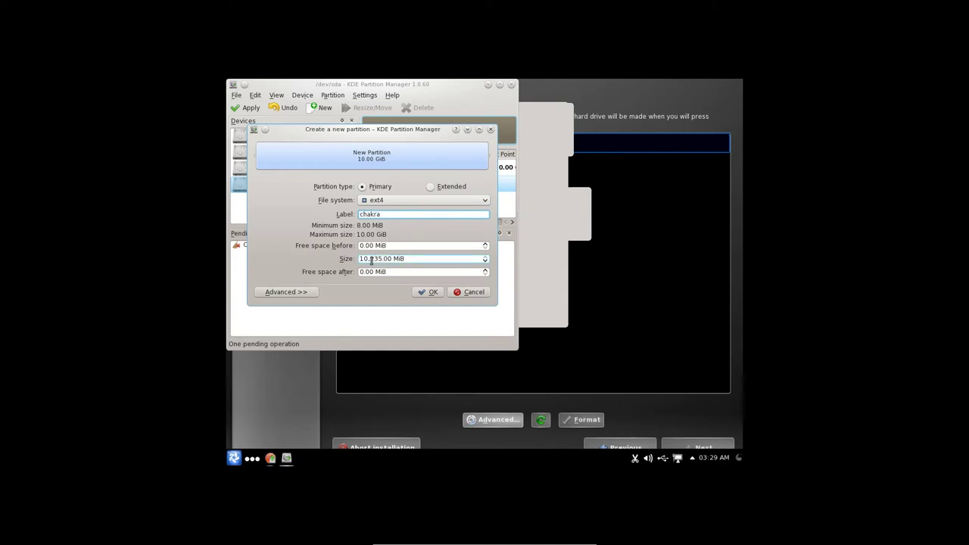
left_click(426, 293)
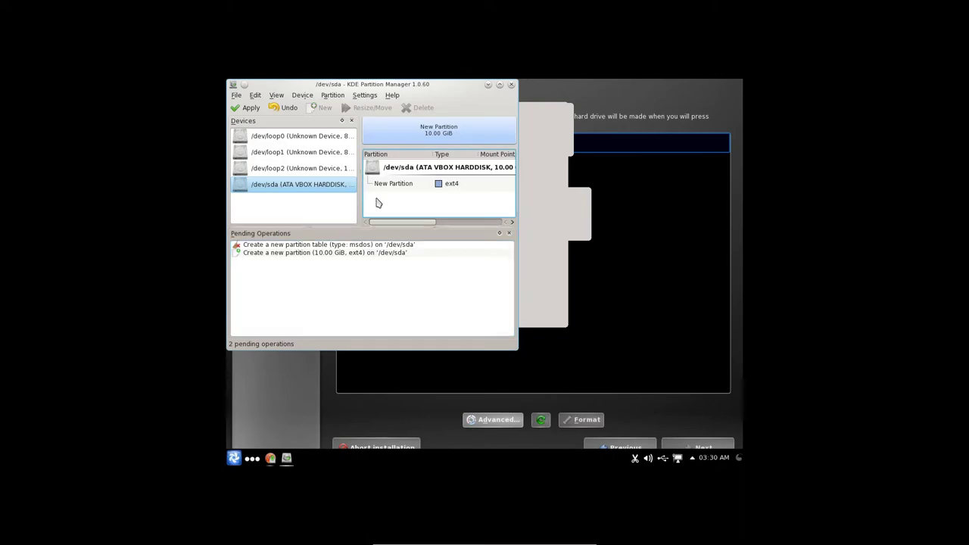
- Apply the pending partition operations to /dev/sda and dismiss the finished progress report
left_click(249, 108)
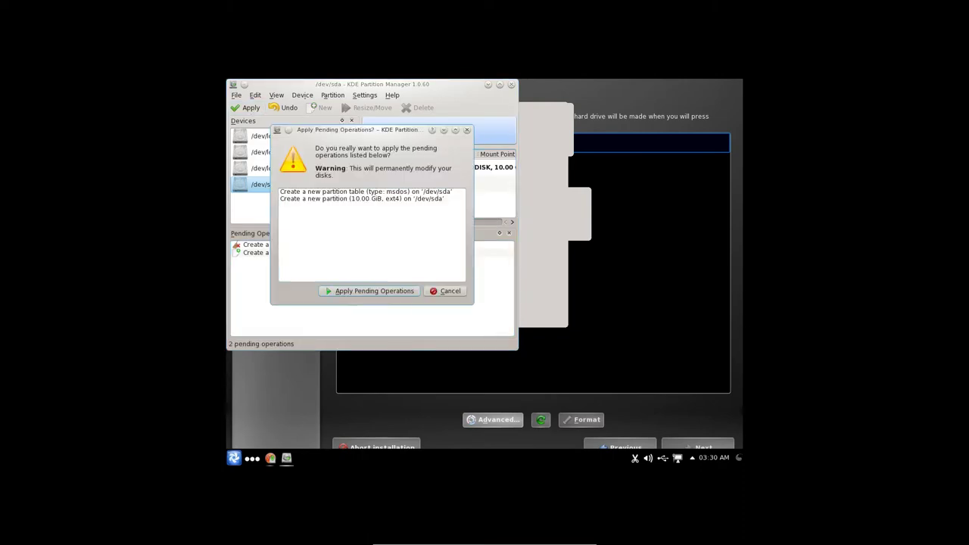
left_click(403, 294)
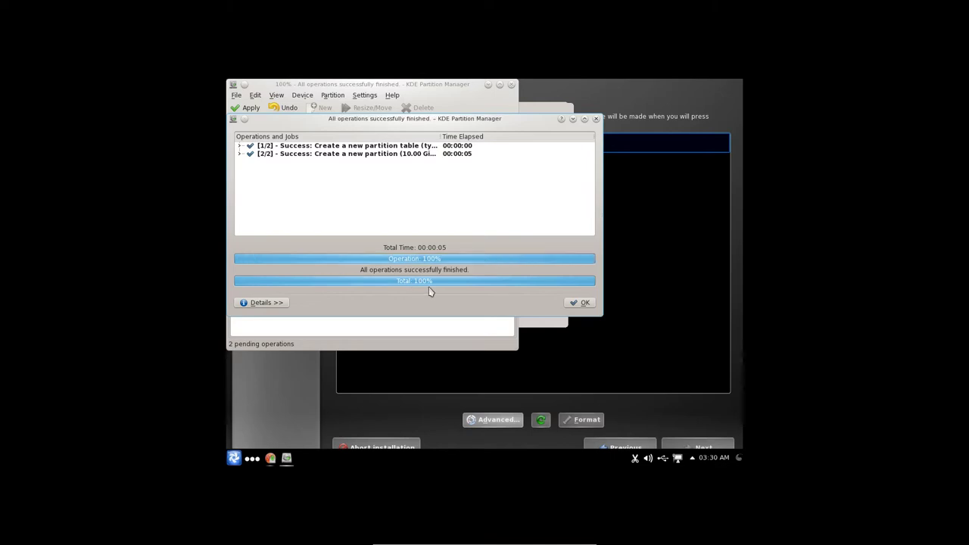
left_click(580, 303)
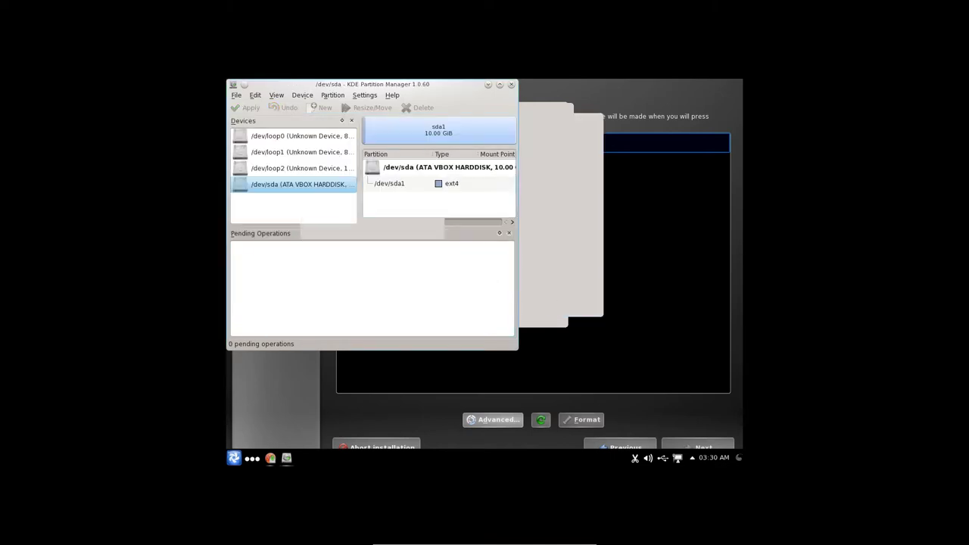
- Close the partition manager and set the mount point of /dev/sda1 to / in the disk setup
left_click(512, 86)
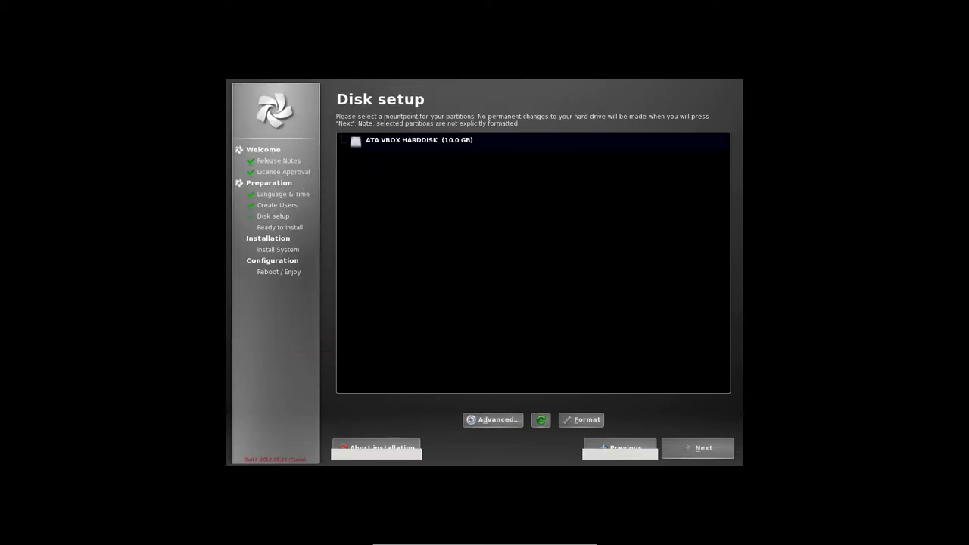
left_click(723, 168)
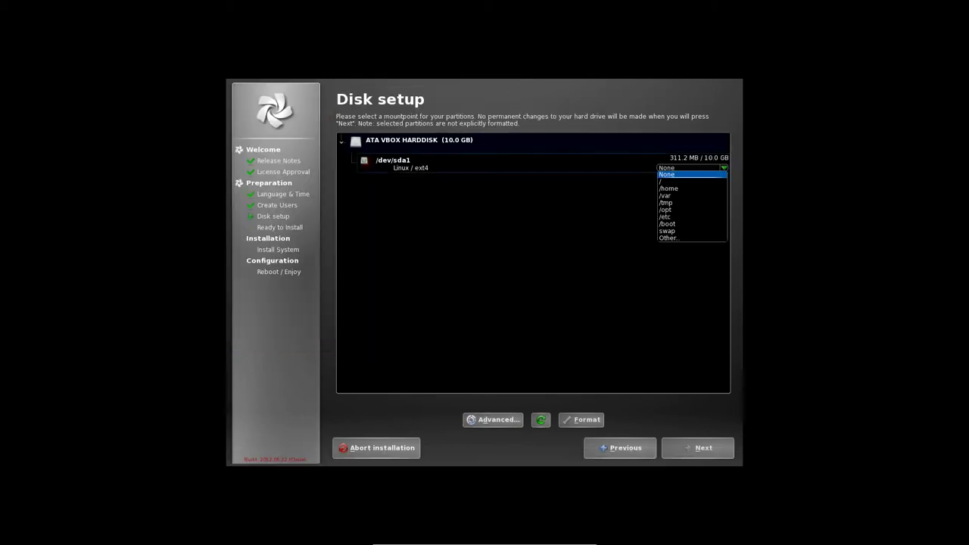
left_click(676, 181)
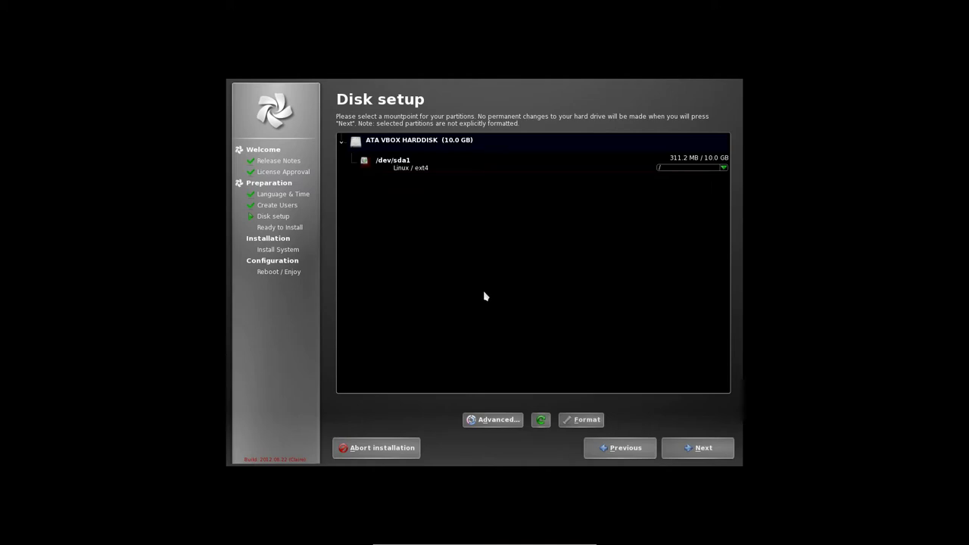
- Decline continuing without formatting, and mark /dev/sda1 for formatting with the ext4 filesystem
left_click(705, 448)
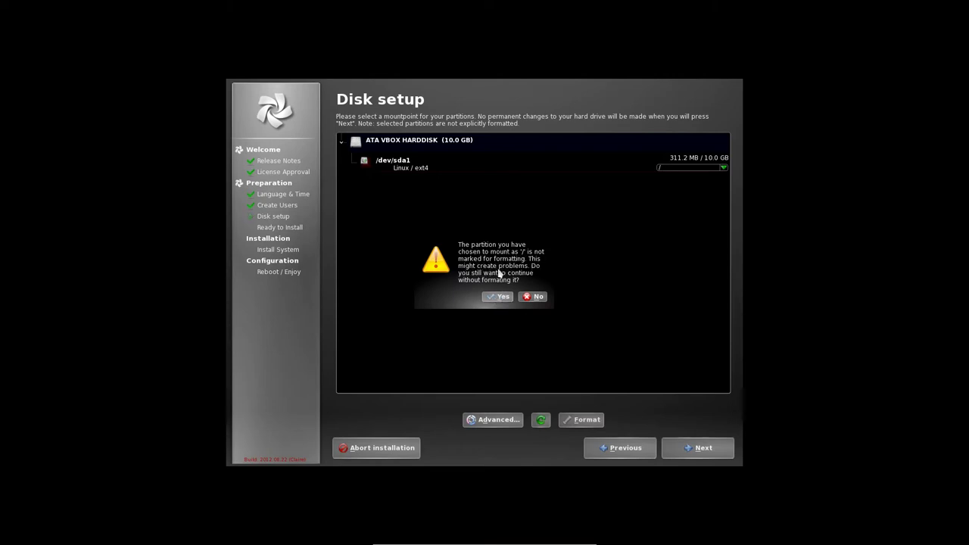
left_click(531, 297)
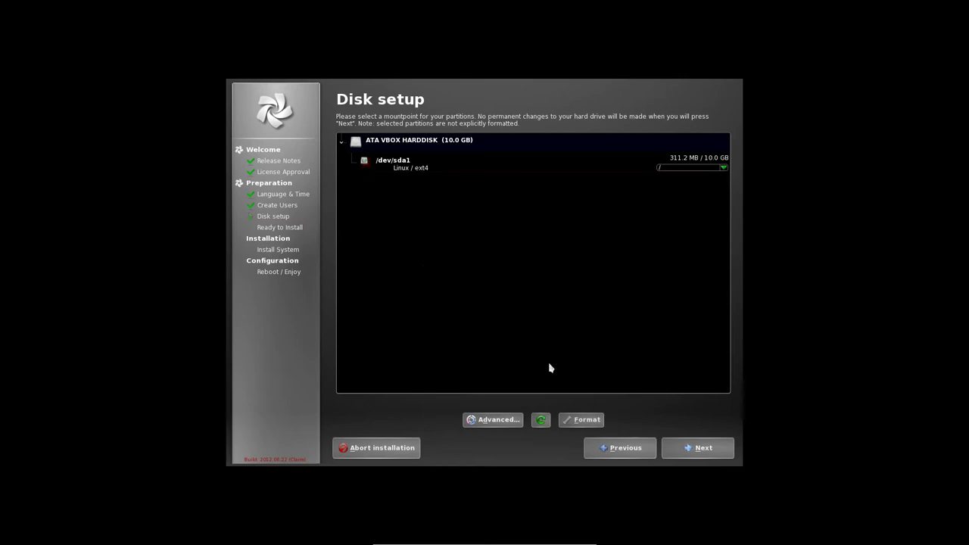
left_click(384, 167)
left_click(581, 419)
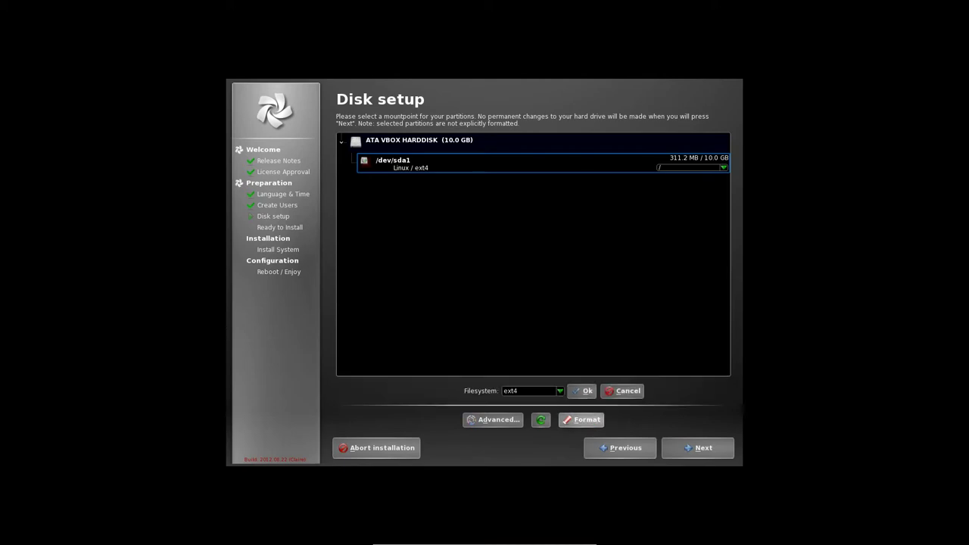
left_click(583, 391)
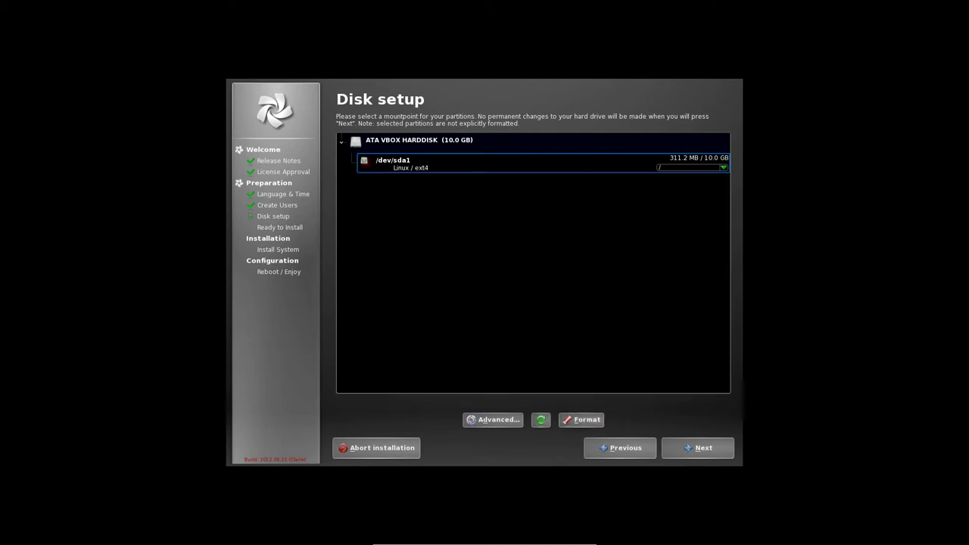
- Accept the disk setup and start the installation from the summary of selected settings
left_click(708, 447)
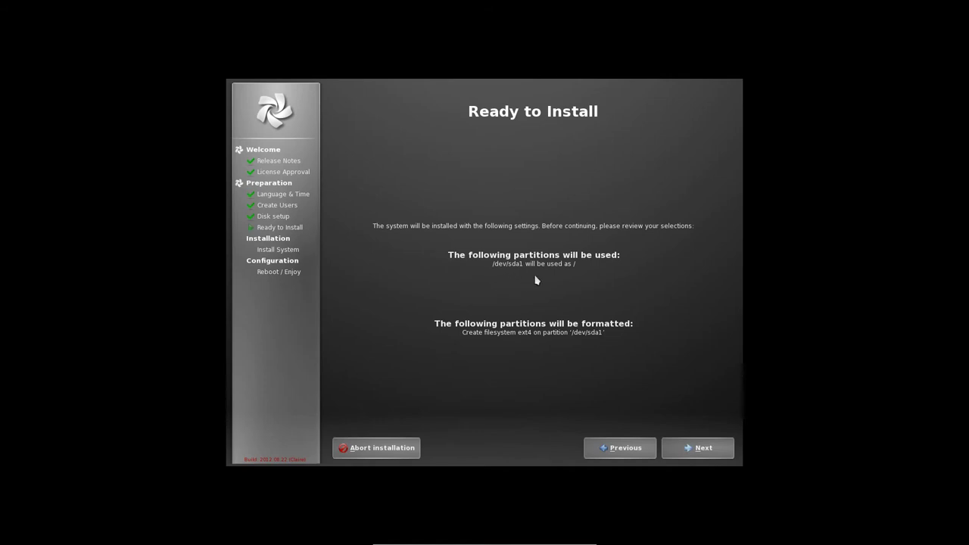
left_click(690, 450)
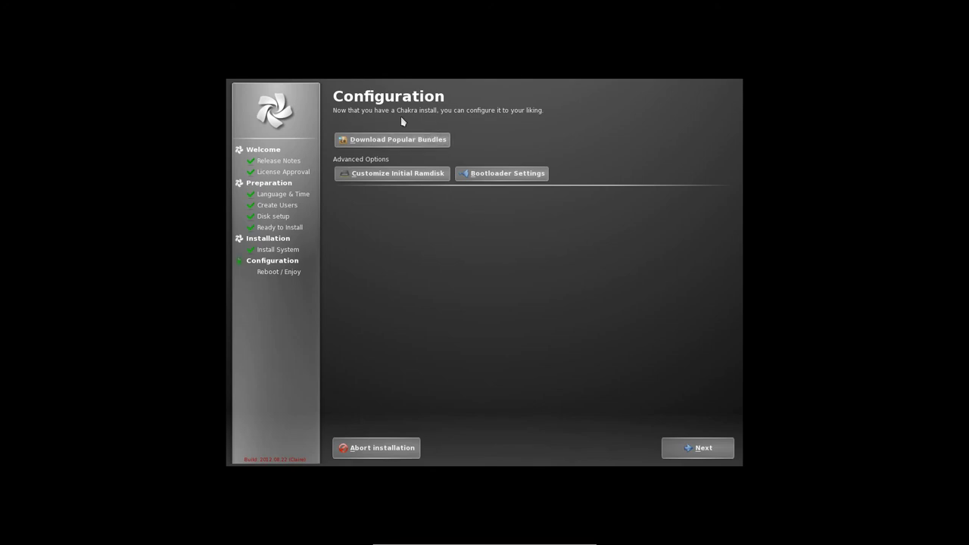
- Look through the popular bundles, keep Install GRUB2 enabled in the bootloader settings and finish the configuration
left_click(402, 141)
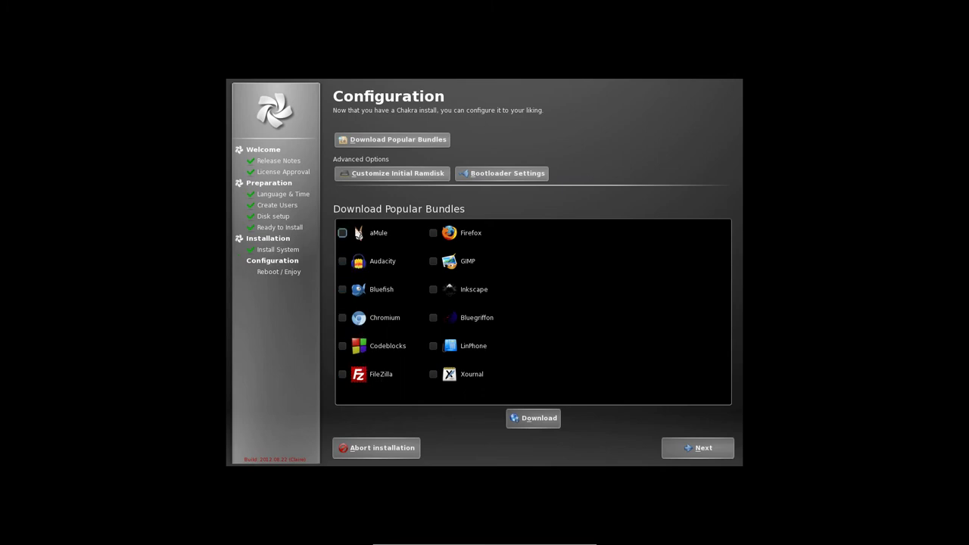
left_click(479, 174)
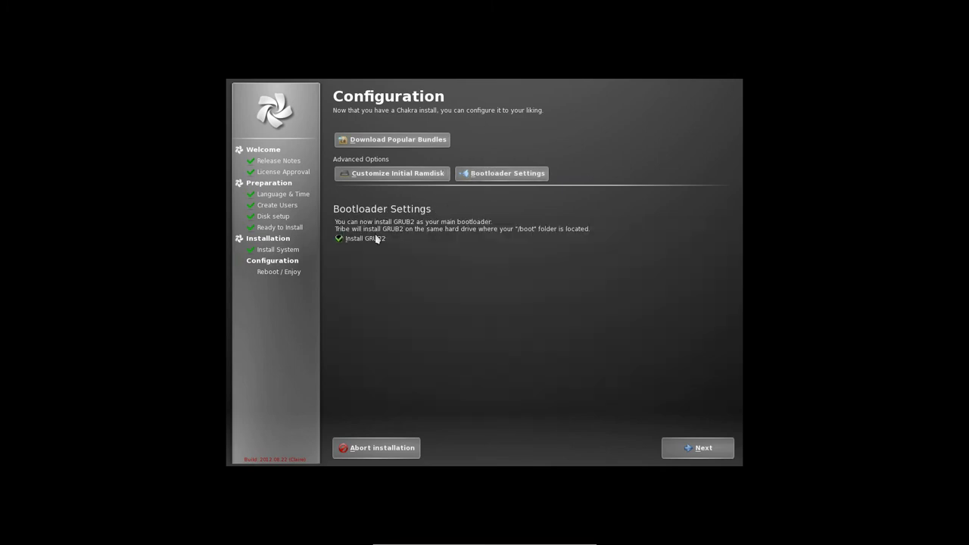
left_click(697, 449)
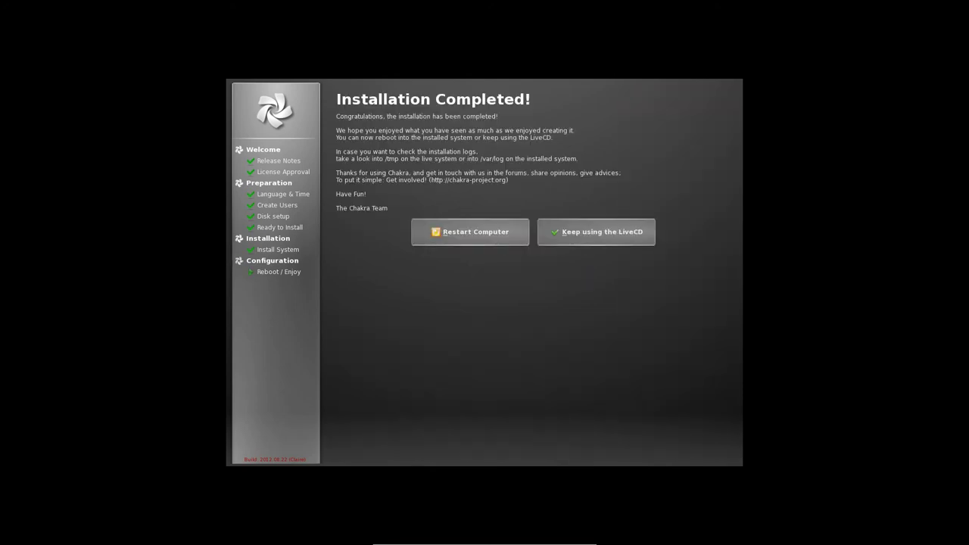
- Restart the computer and boot the installed system from the Chakra Linux entry
left_click(502, 239)
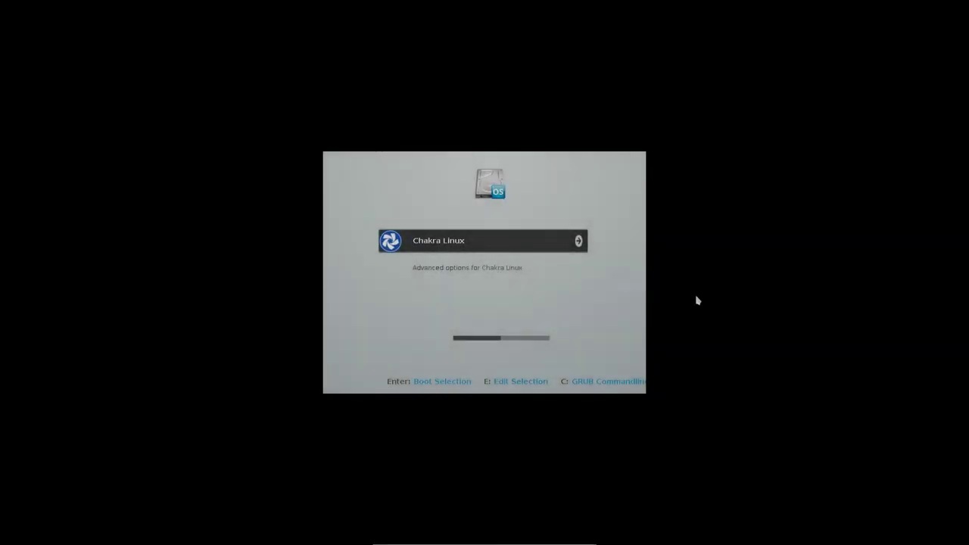
key("Down")
key("Up")
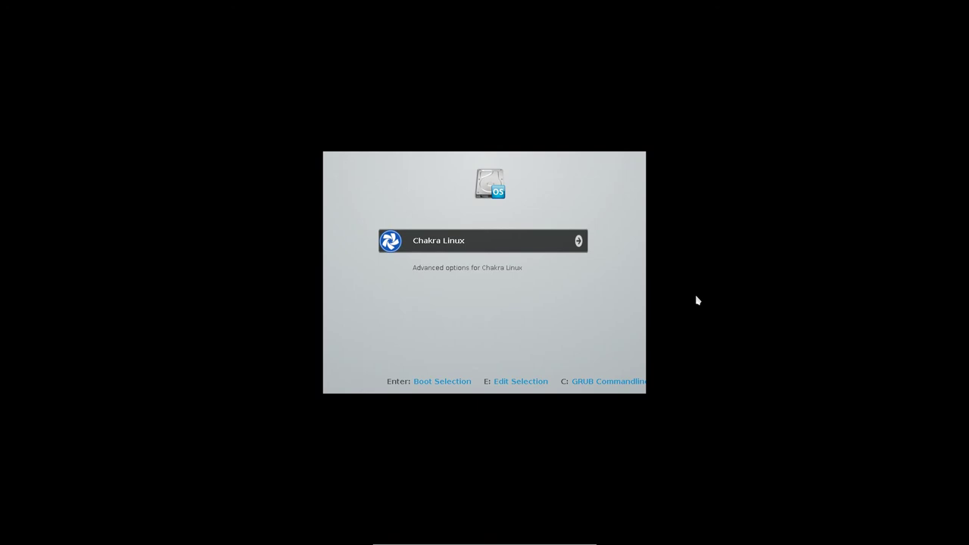
key("Return")
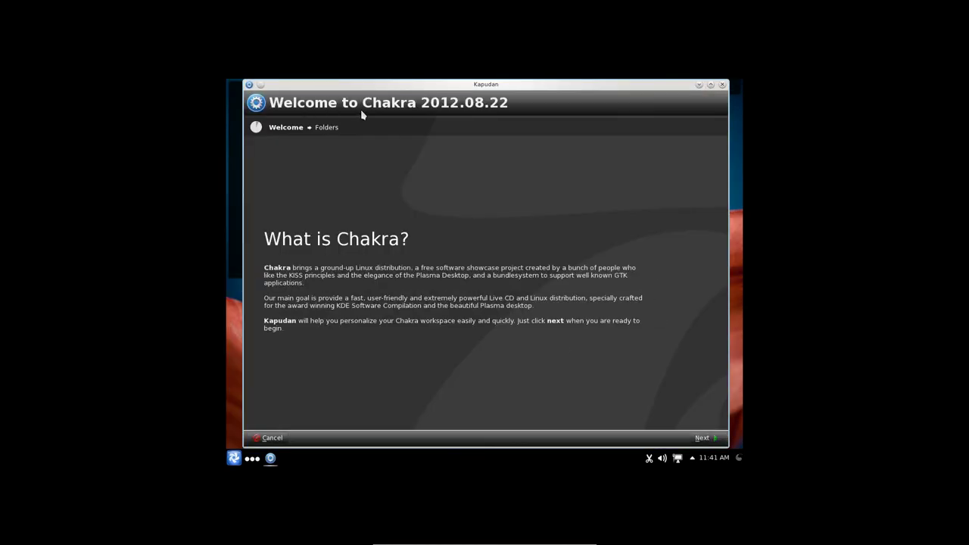
- Select the Downloads, Documents, Videos, Music and Images folders for the home directory and accept the single-click, right-hand mouse behaviour
left_click(711, 441)
left_click(326, 238)
left_click(410, 243)
left_click(492, 241)
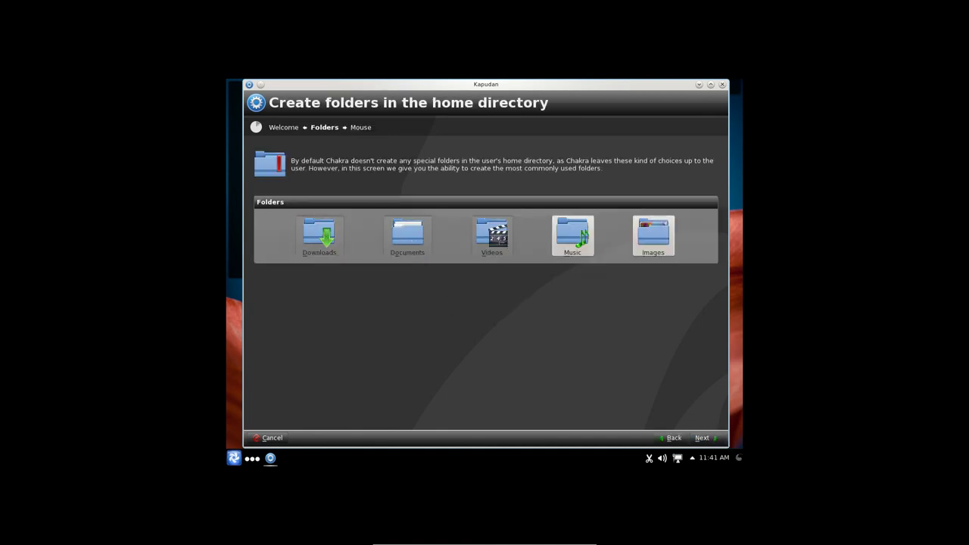
left_click(583, 243)
left_click(647, 242)
left_click(699, 438)
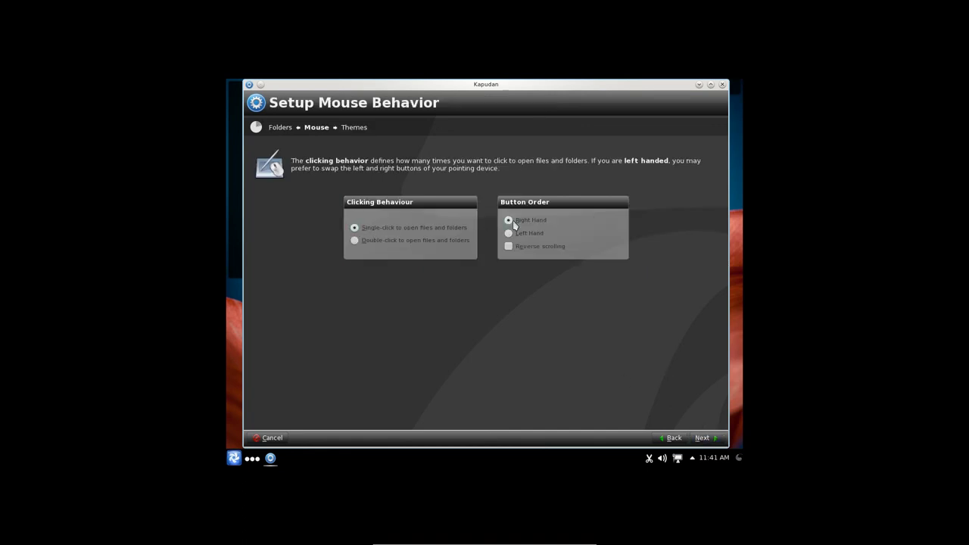
left_click(705, 440)
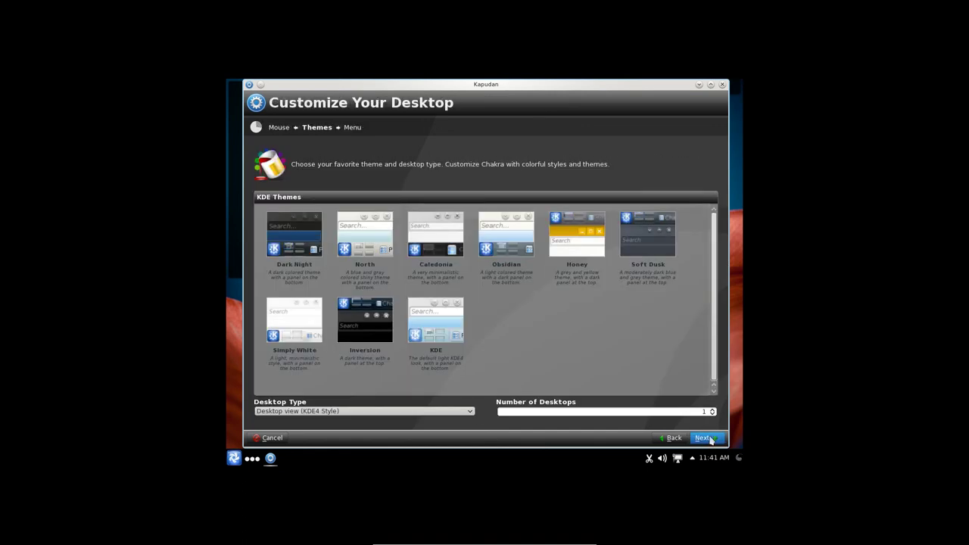
- Choose the KDE theme, raise the number of desktops and accept the Kick-off Menu style
left_click(454, 317)
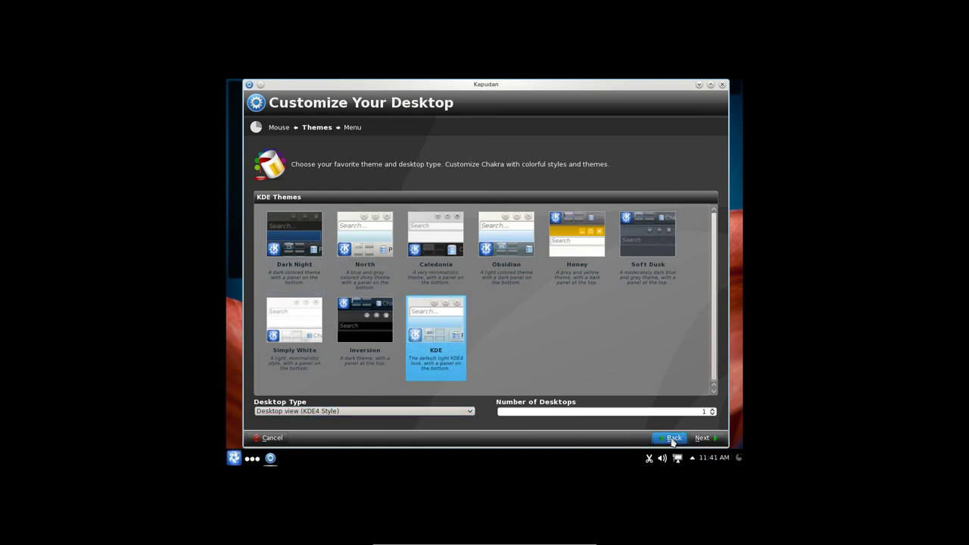
left_click(714, 413)
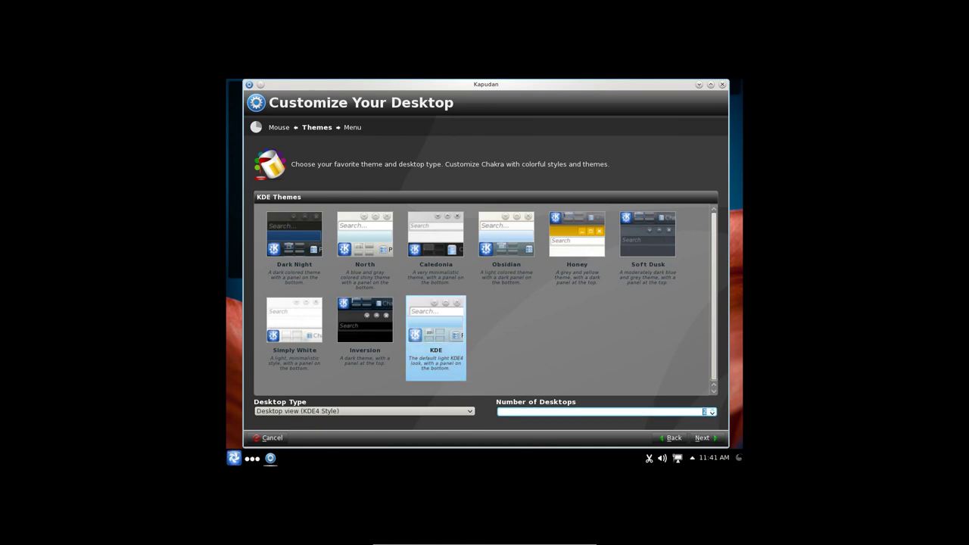
left_click(704, 439)
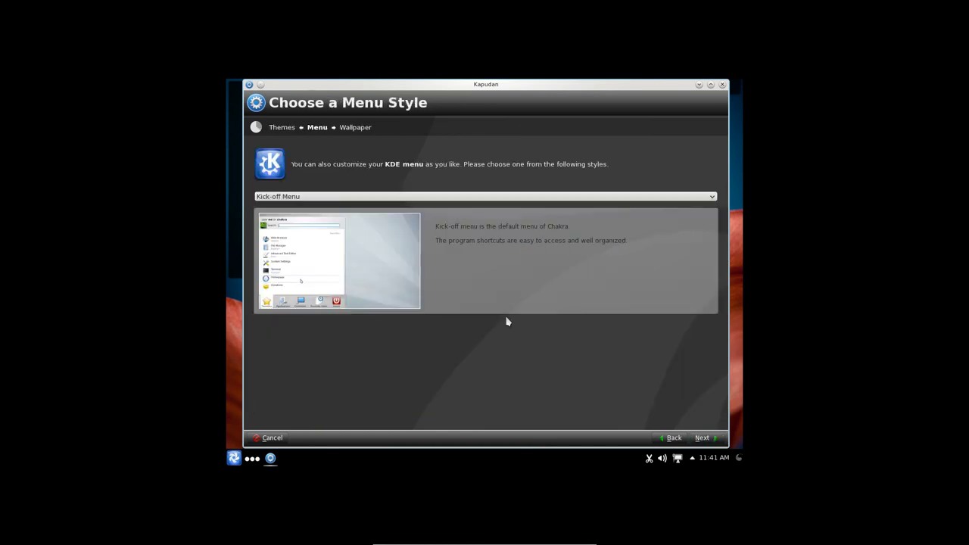
left_click(708, 440)
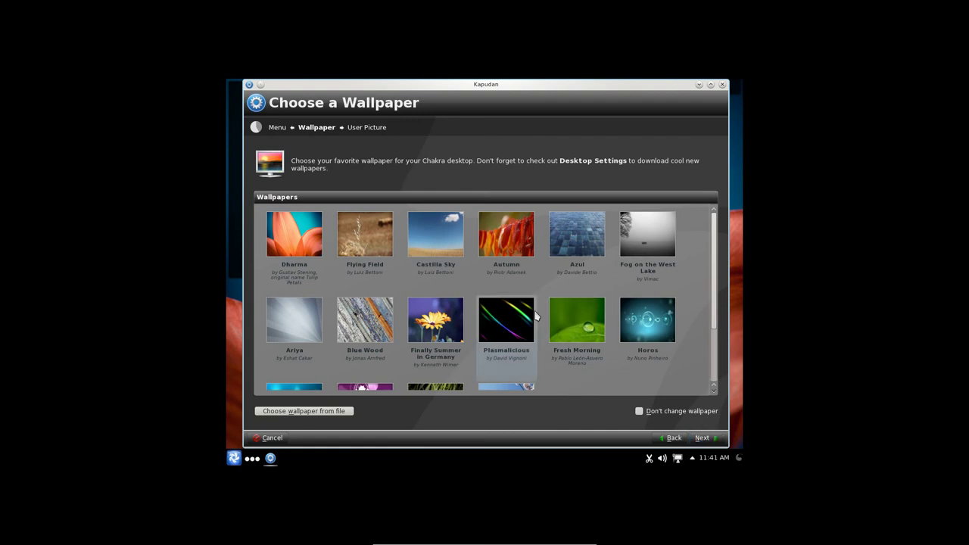